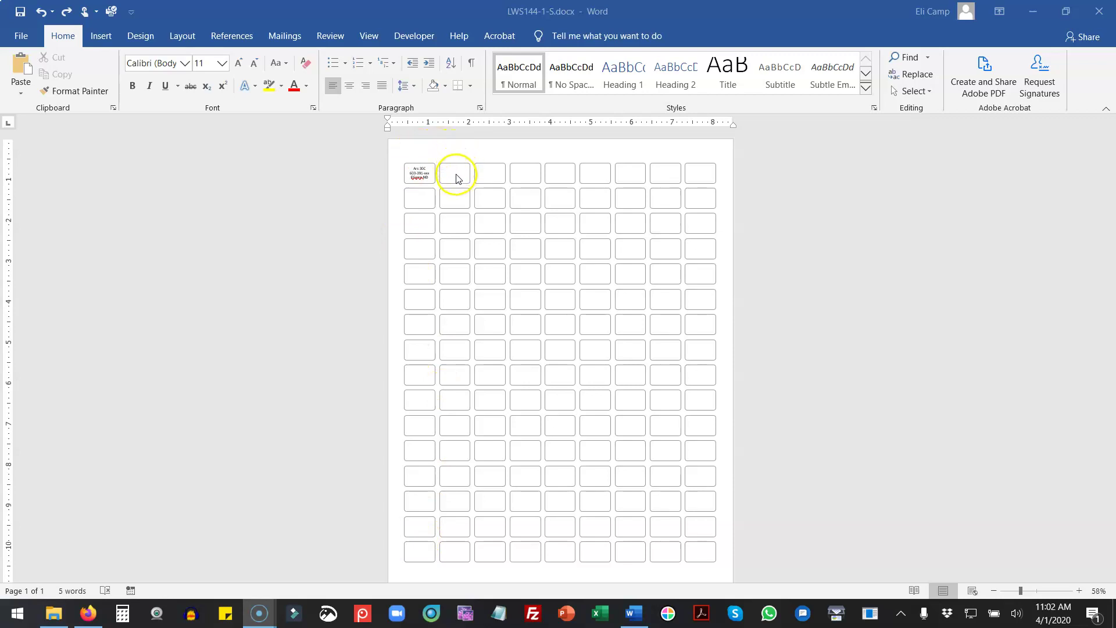
Try Select All, then select and deselect the second label's text box
{"action": "left_click", "coordinate": [921, 91]}
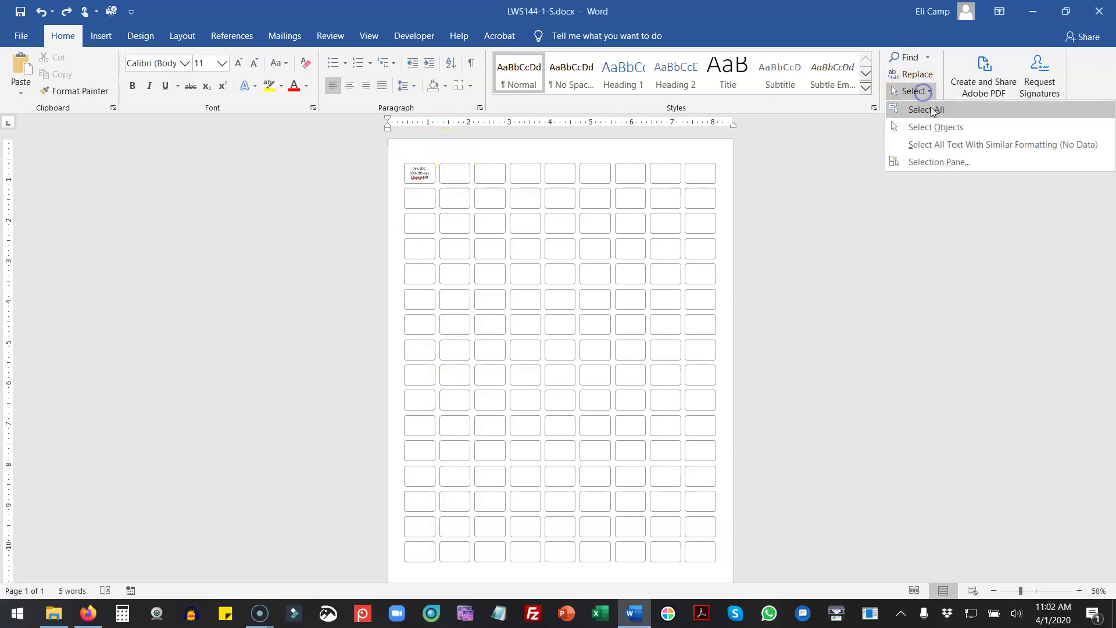
{"action": "left_click", "coordinate": [978, 265]}
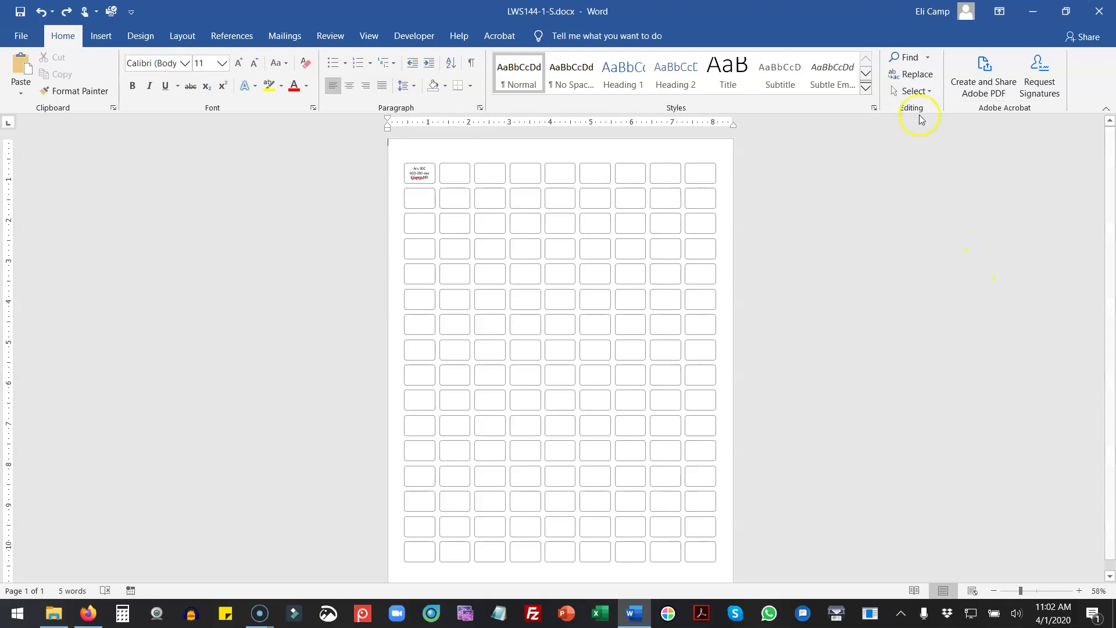
{"action": "left_click", "coordinate": [914, 92]}
{"action": "left_click", "coordinate": [921, 113]}
{"action": "left_click", "coordinate": [867, 269]}
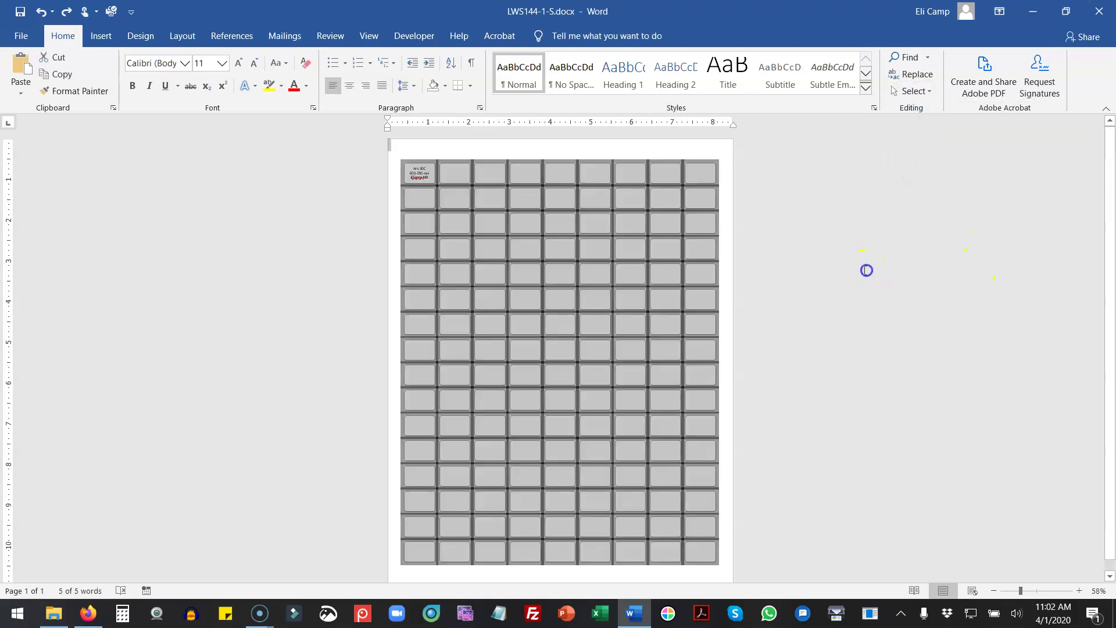
{"action": "left_click", "coordinate": [455, 173]}
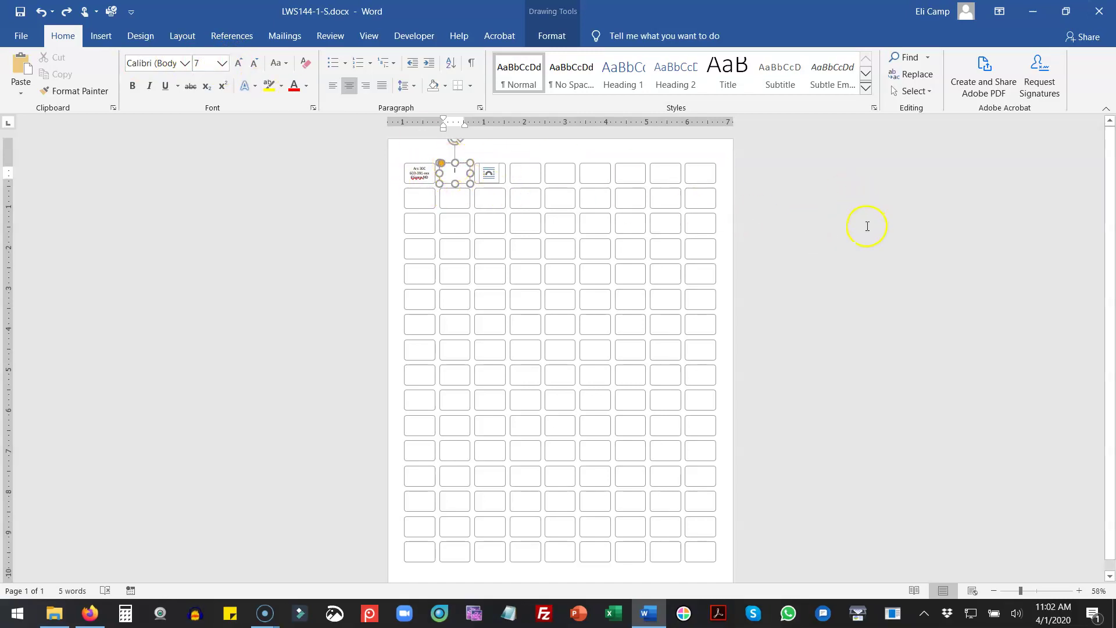
{"action": "left_click", "coordinate": [845, 264]}
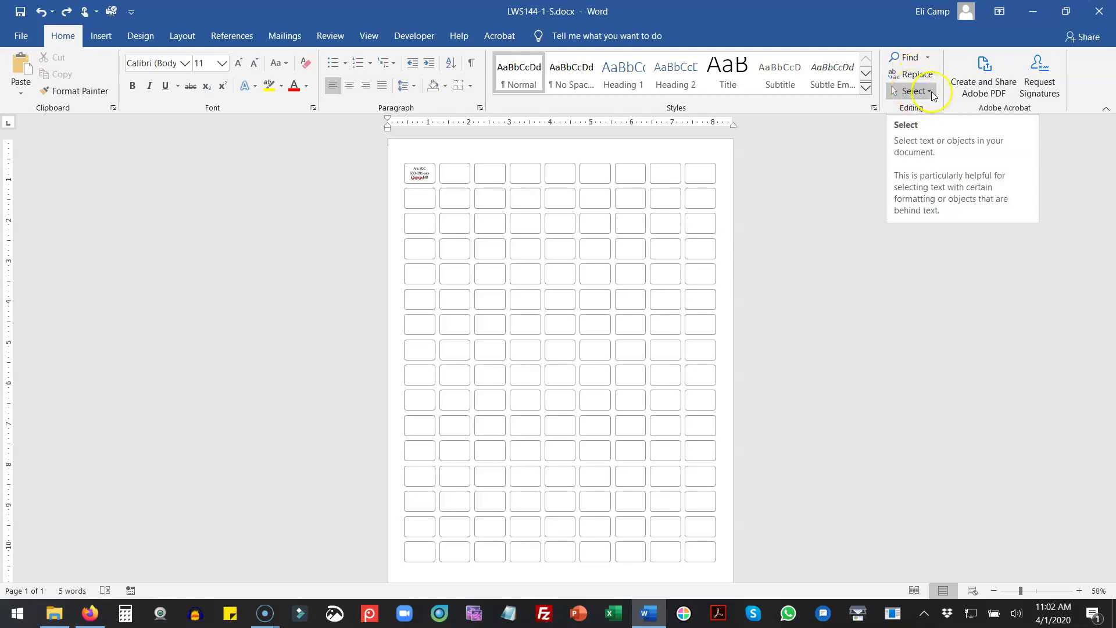
With Select Objects, drag a marquee around all the label shapes on the page
{"action": "left_click", "coordinate": [928, 91]}
{"action": "left_click", "coordinate": [929, 127]}
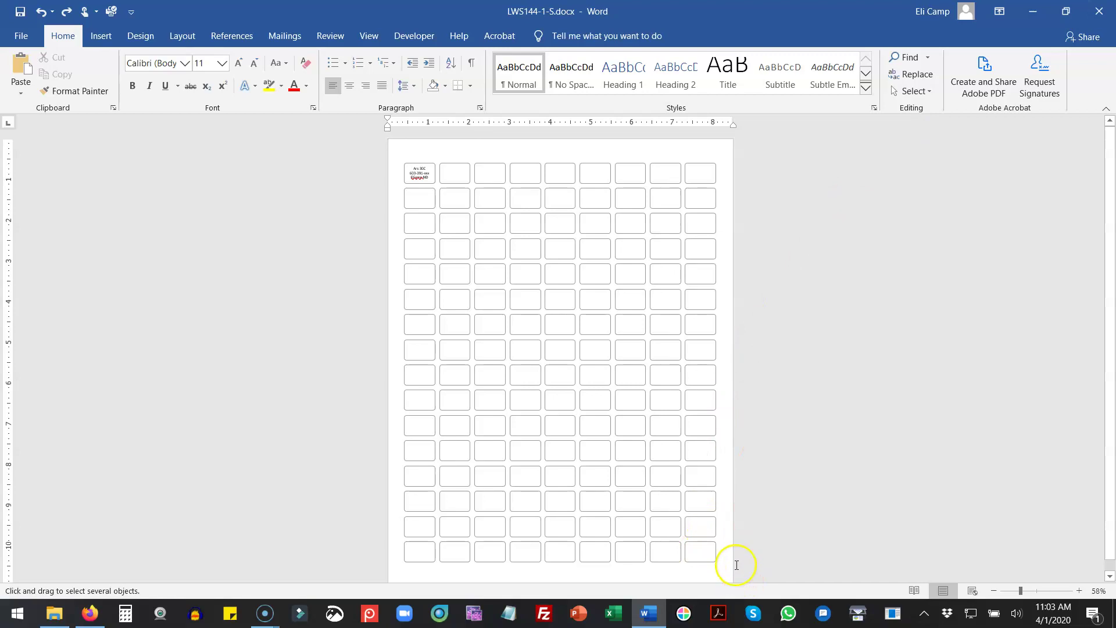
{"action": "scroll", "coordinate": [900, 400], "scroll_direction": "down", "scroll_amount": 1}
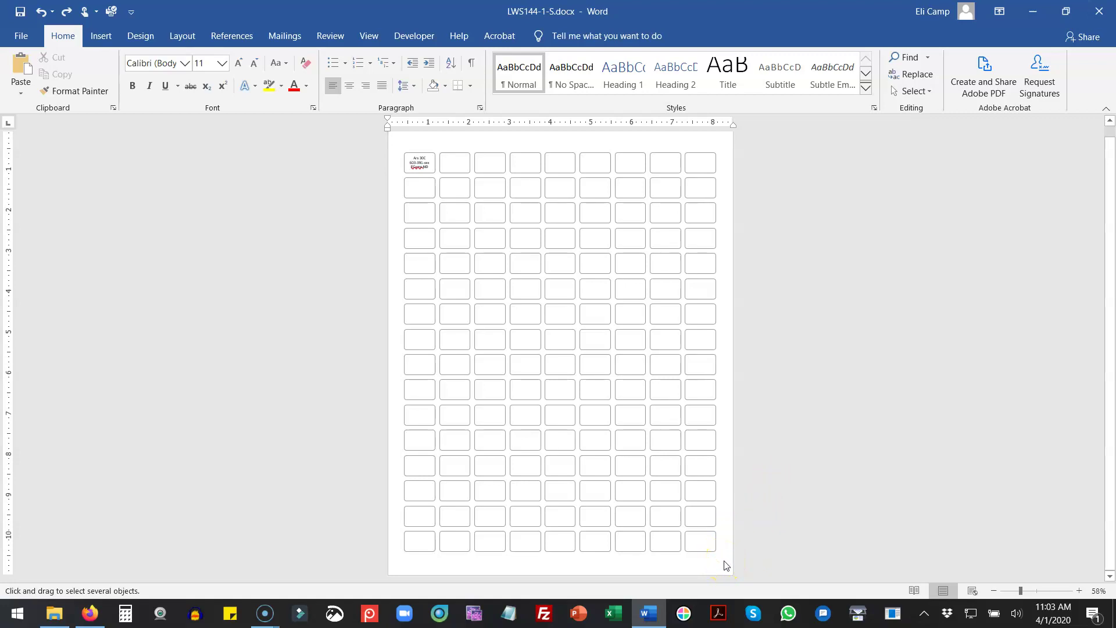
{"action": "mouse_move", "coordinate": [724, 563]}
{"action": "left_mouse_down"}
{"action": "mouse_move", "coordinate": [612, 429]}
{"action": "mouse_move", "coordinate": [473, 206]}
{"action": "mouse_move", "coordinate": [395, 144]}
{"action": "left_mouse_up"}
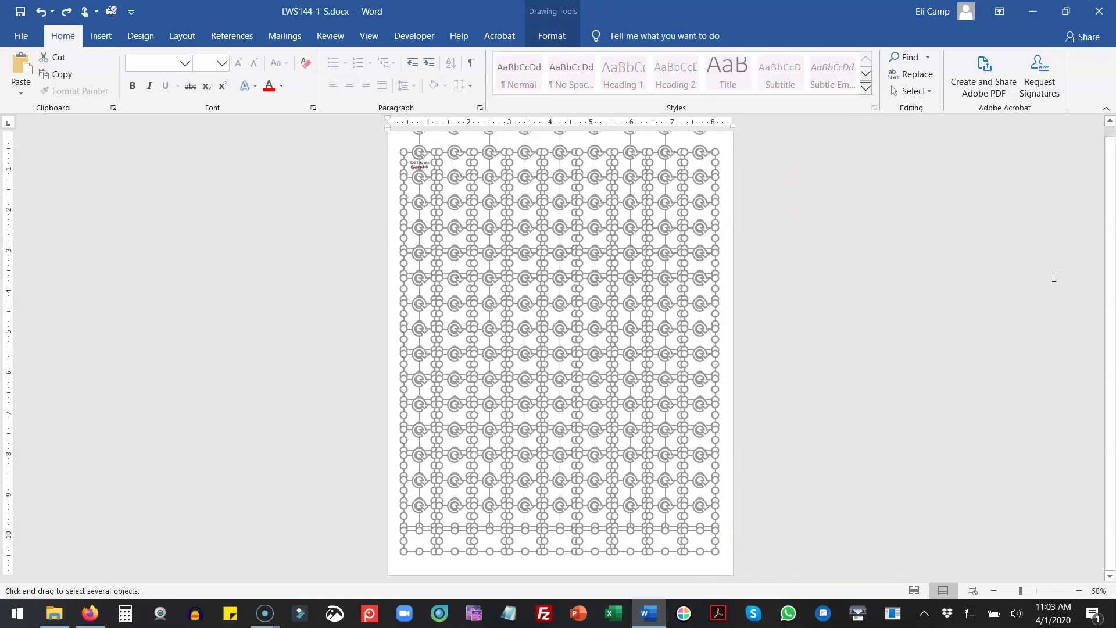
Inspect the Font and Font Size lists and the Drawing Tools Format tab
{"action": "left_click", "coordinate": [184, 64]}
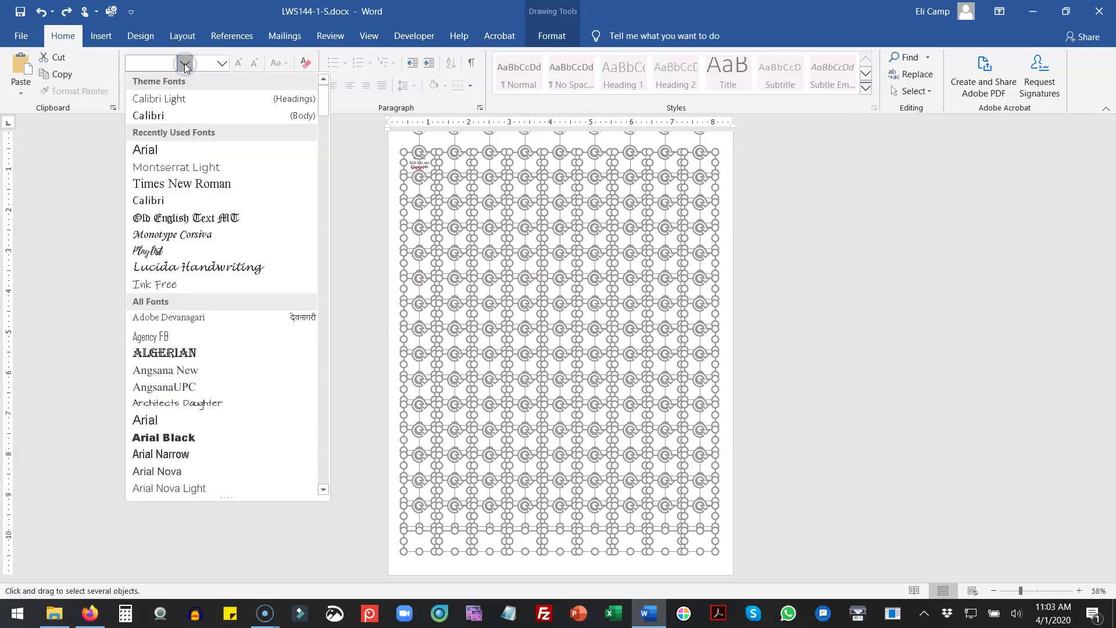
{"action": "left_click", "coordinate": [184, 64]}
{"action": "left_click", "coordinate": [225, 64]}
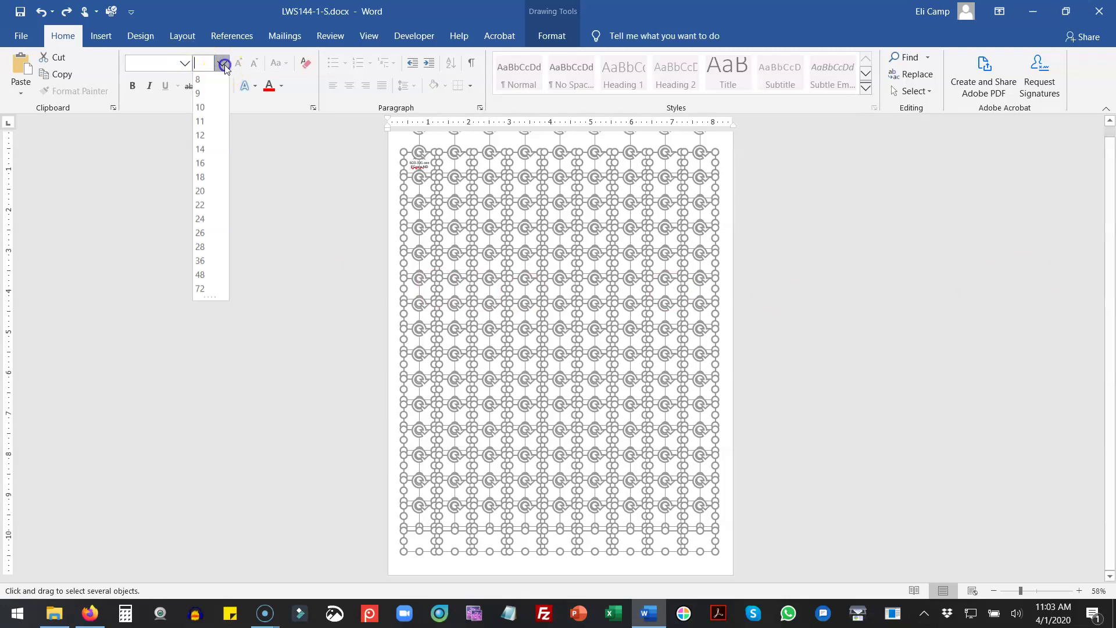
{"action": "left_click", "coordinate": [225, 64]}
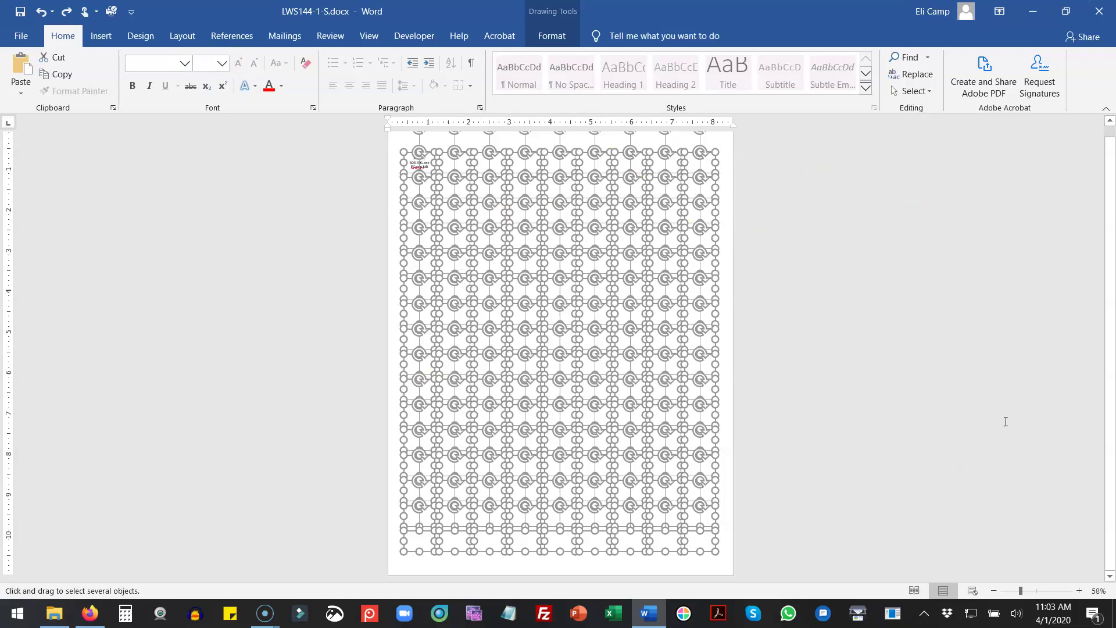
{"action": "left_click", "coordinate": [552, 39]}
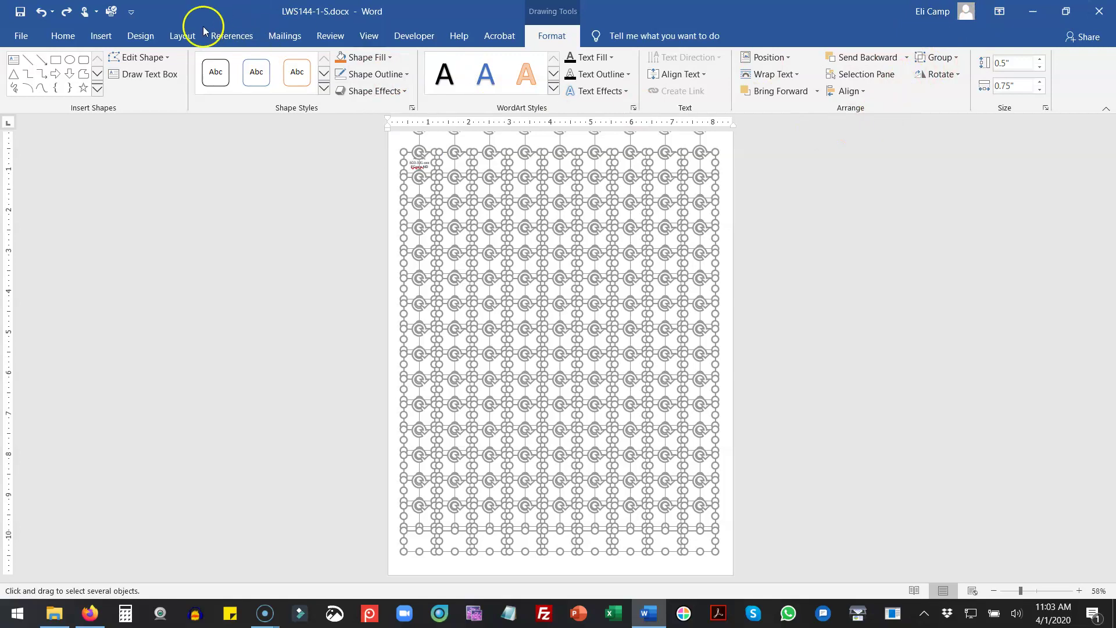
{"action": "left_click", "coordinate": [66, 36]}
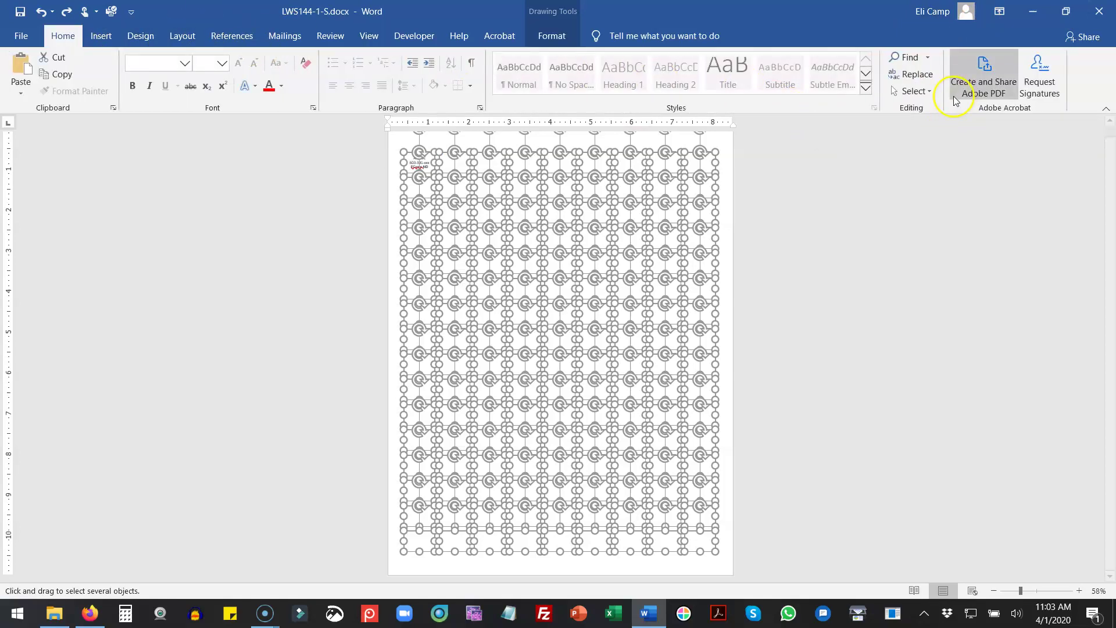
Select all, clear the selection, and bring up the print preview with Ctrl+P
{"action": "left_click", "coordinate": [928, 92]}
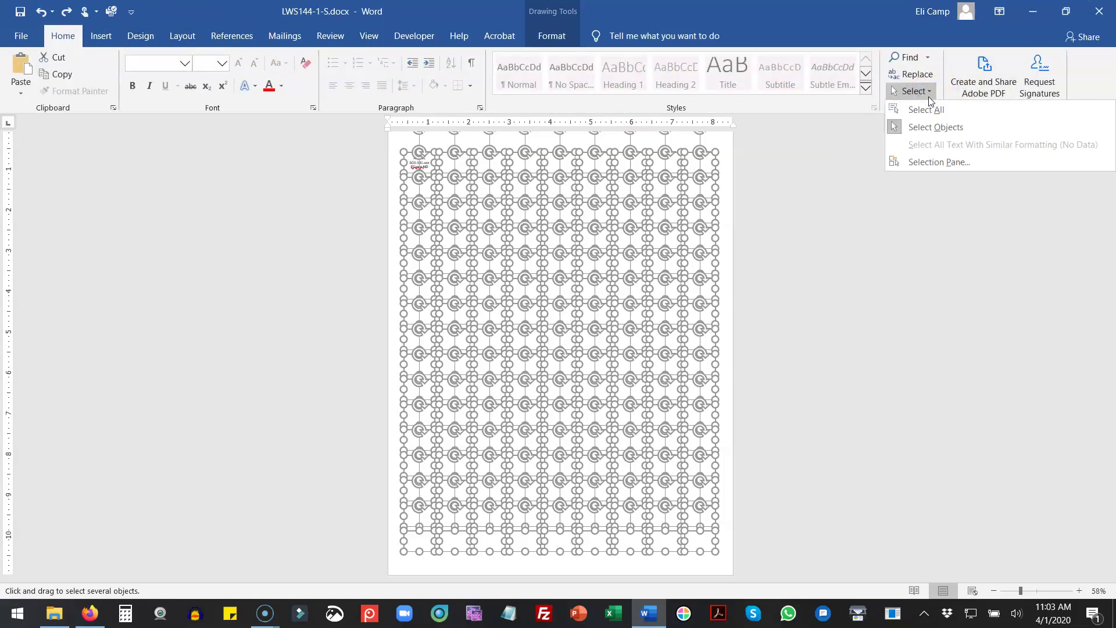
{"action": "left_click", "coordinate": [926, 109]}
{"action": "left_click", "coordinate": [826, 259]}
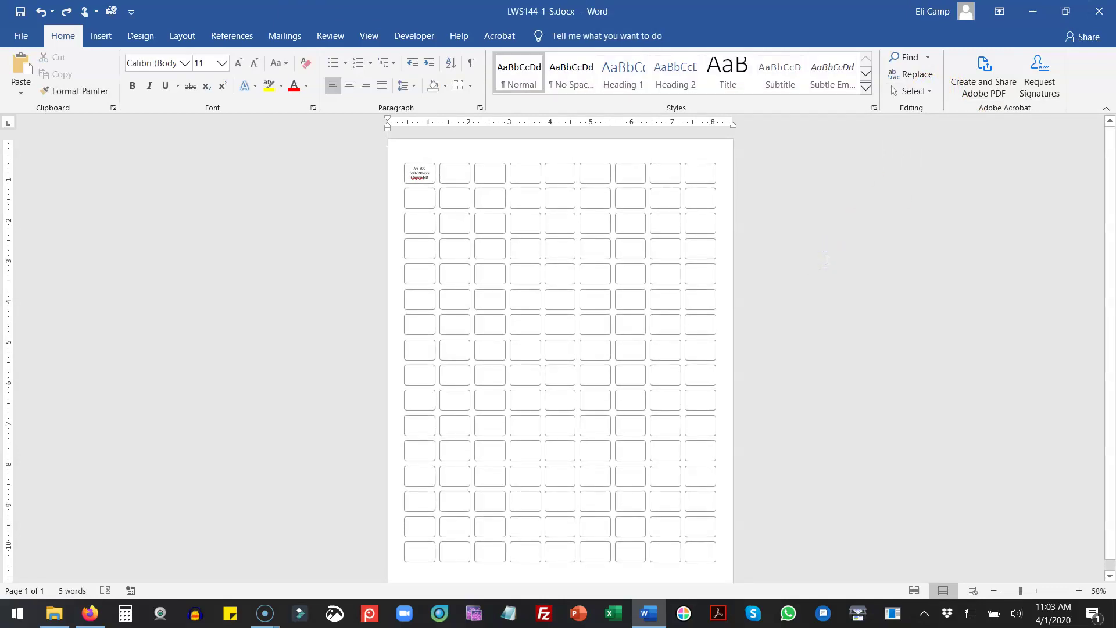
{"action": "key", "text": "ctrl+p"}
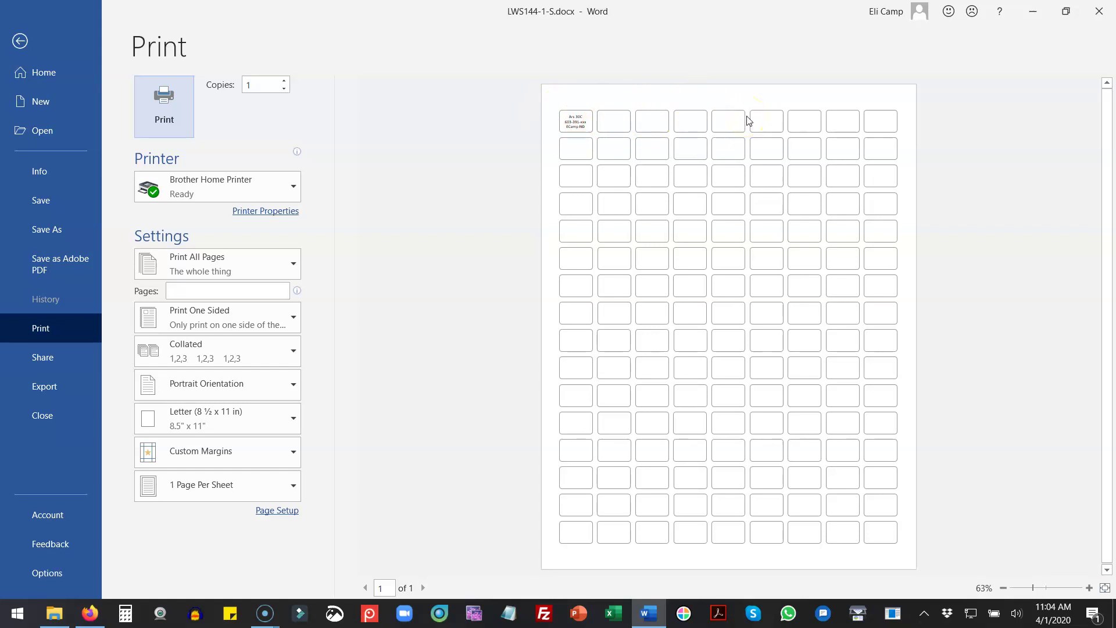
Leave print preview, then check the second, fourth and sixth label text boxes before deselecting
{"action": "left_click", "coordinate": [21, 39]}
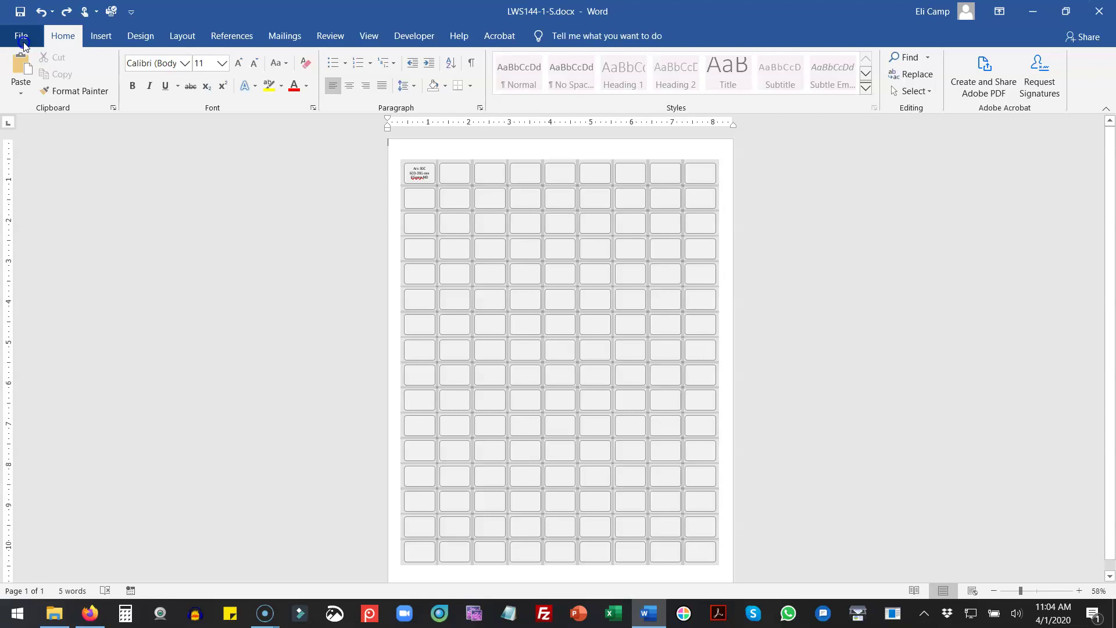
{"action": "left_click", "coordinate": [454, 173]}
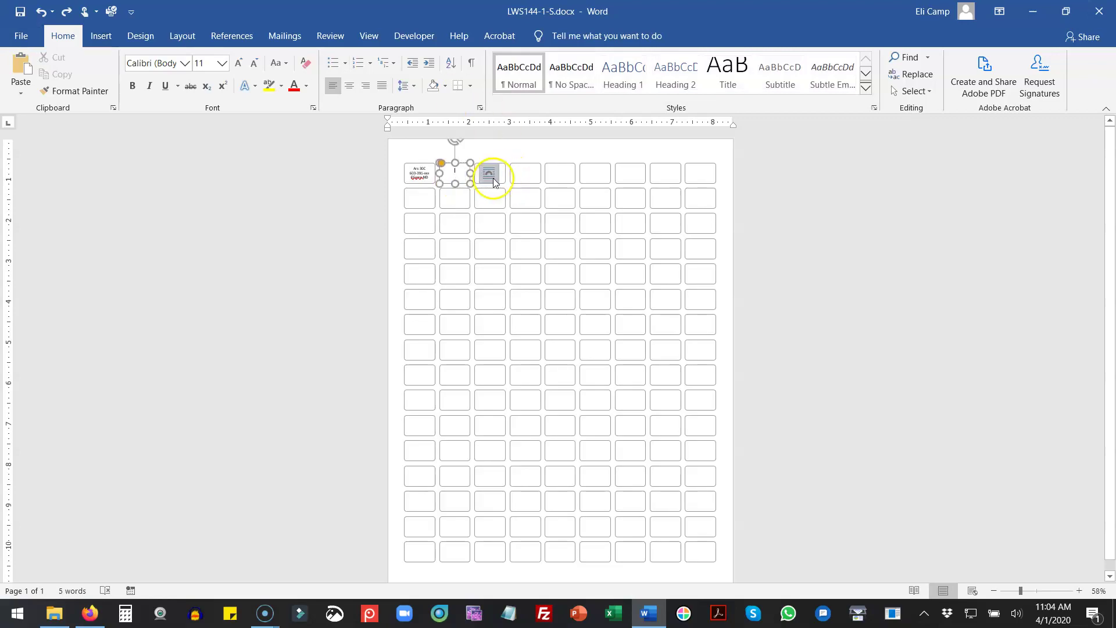
{"action": "left_click", "coordinate": [525, 172]}
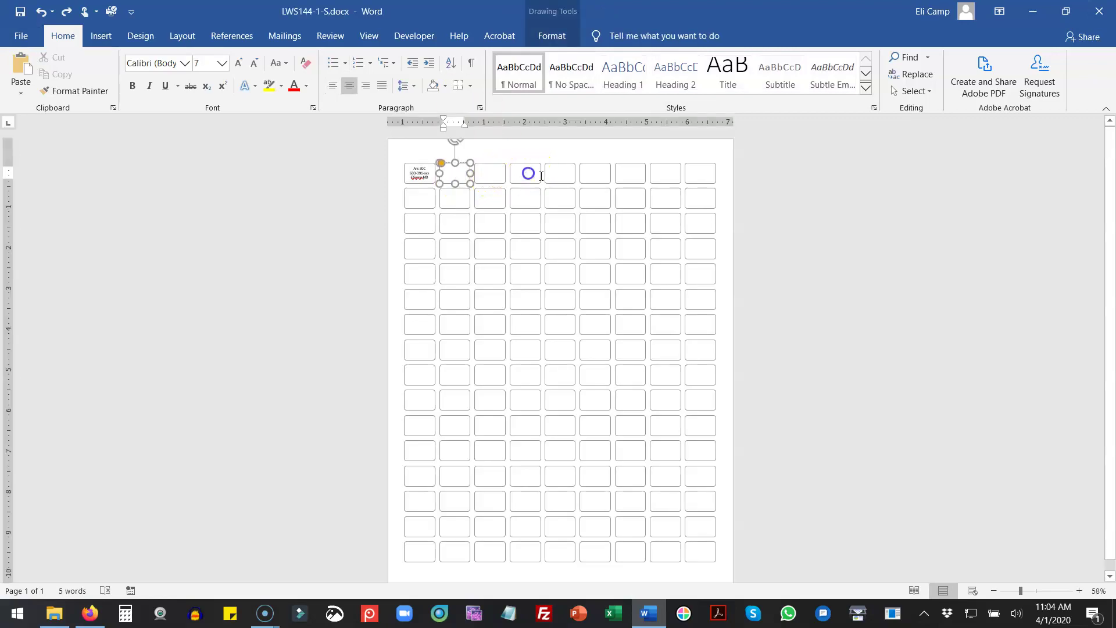
{"action": "left_click", "coordinate": [595, 175]}
{"action": "left_click", "coordinate": [892, 213]}
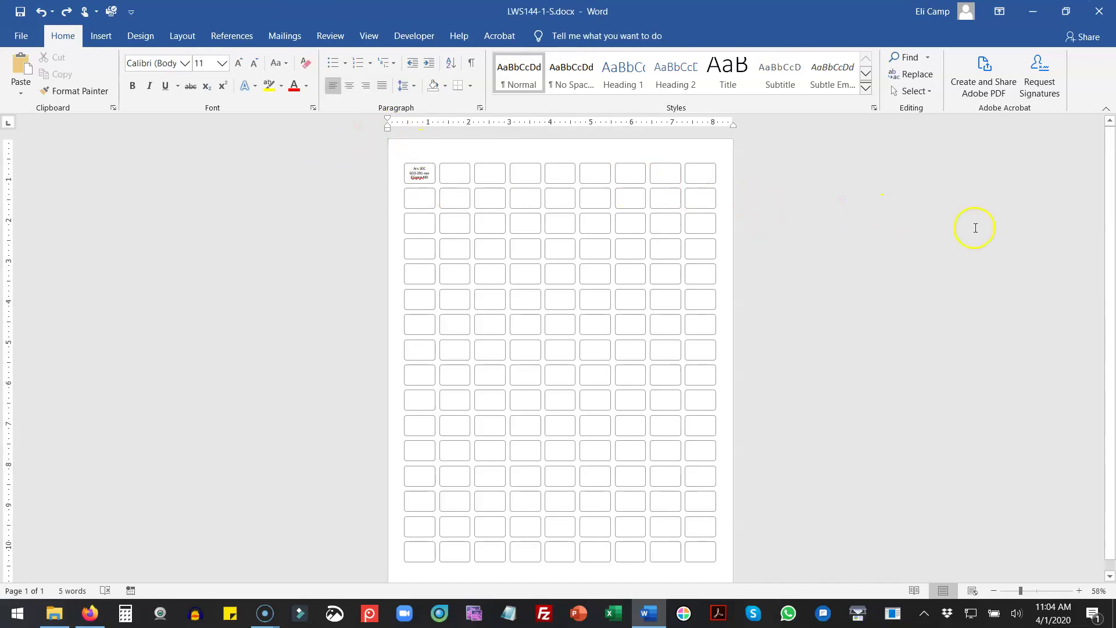
Select all the label shapes on the page with a Select Objects marquee
{"action": "scroll", "coordinate": [988, 214], "scroll_direction": "down", "scroll_amount": 1}
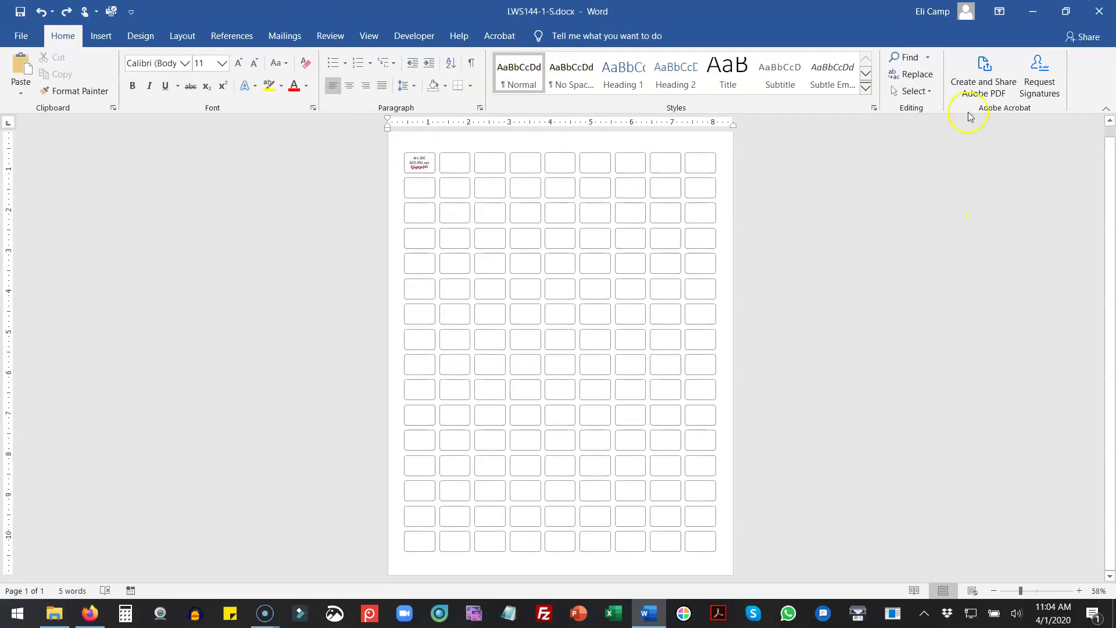
{"action": "left_click", "coordinate": [930, 92]}
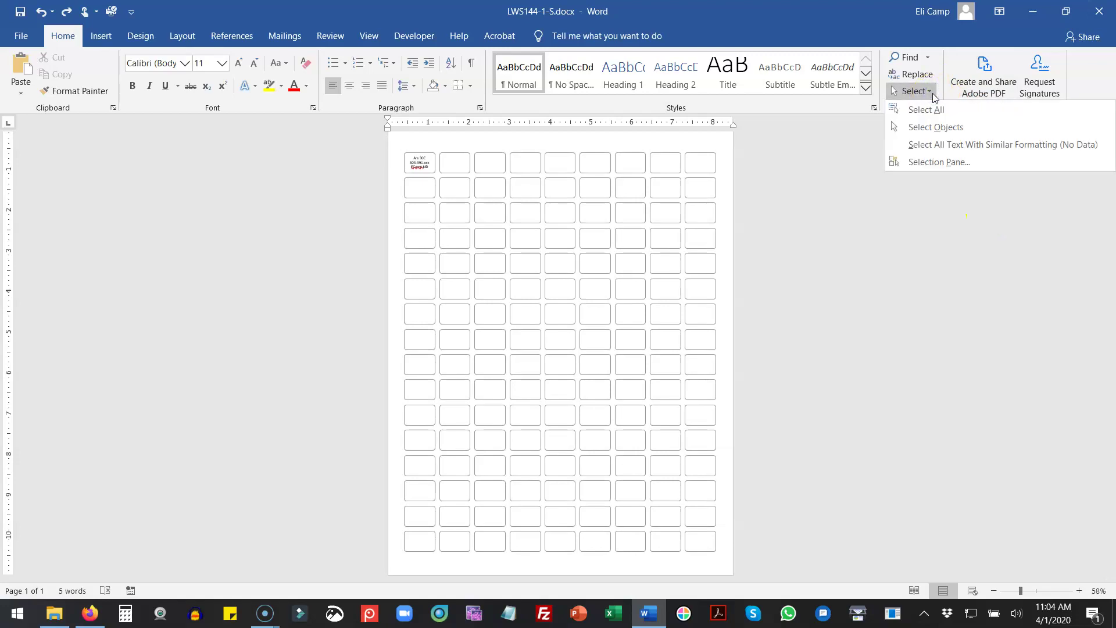
{"action": "left_click", "coordinate": [932, 127]}
{"action": "left_click", "coordinate": [717, 598]}
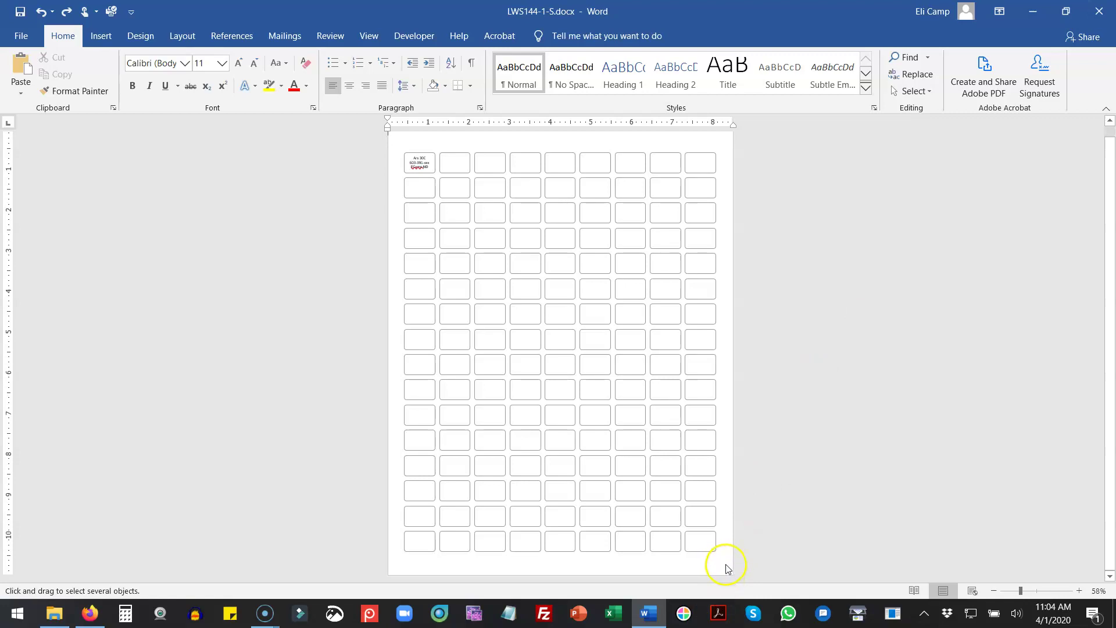
{"action": "mouse_move", "coordinate": [727, 564]}
{"action": "left_mouse_down"}
{"action": "mouse_move", "coordinate": [713, 505]}
{"action": "mouse_move", "coordinate": [455, 149]}
{"action": "mouse_move", "coordinate": [381, 135]}
{"action": "mouse_move", "coordinate": [395, 151]}
{"action": "left_mouse_up"}
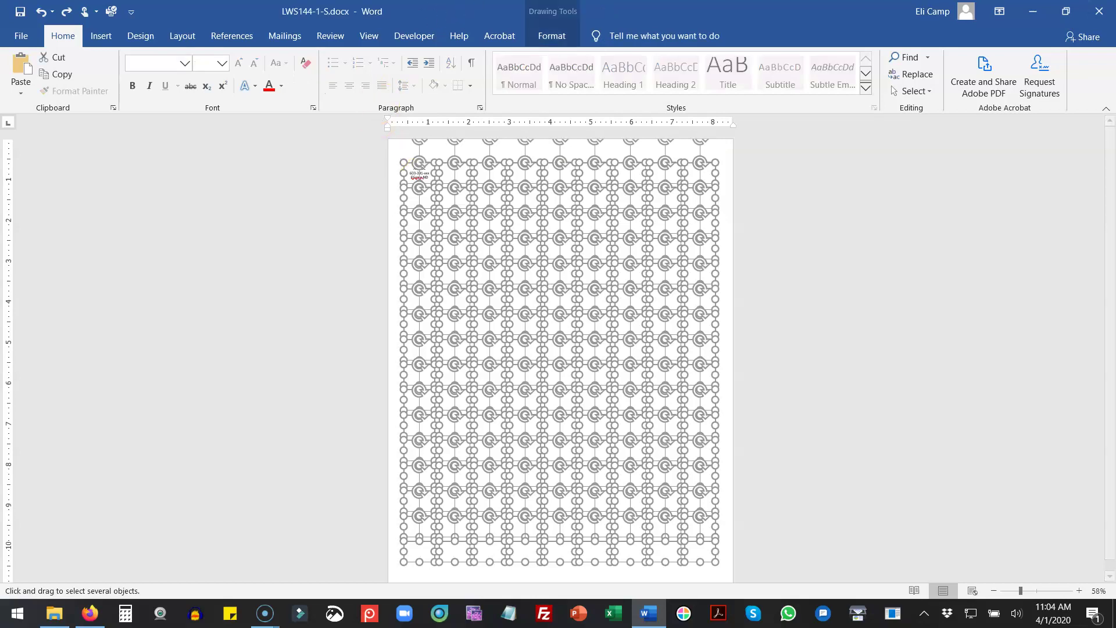
Set the selected shapes' Shape Outline to No Outline, then deselect to view the page
{"action": "left_click", "coordinate": [557, 37]}
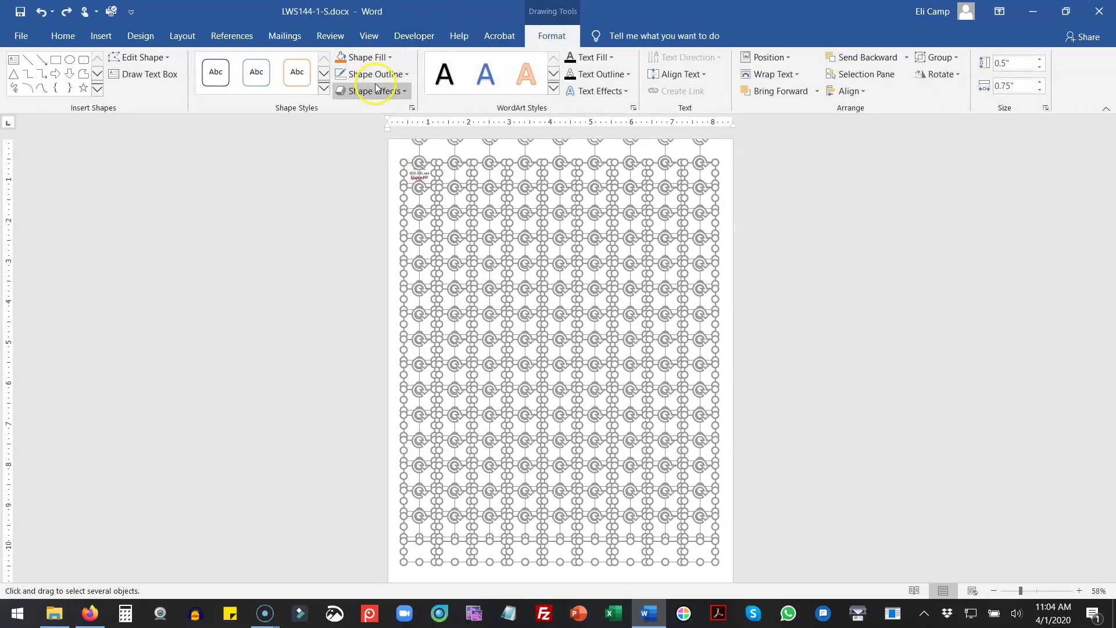
{"action": "left_click", "coordinate": [404, 73]}
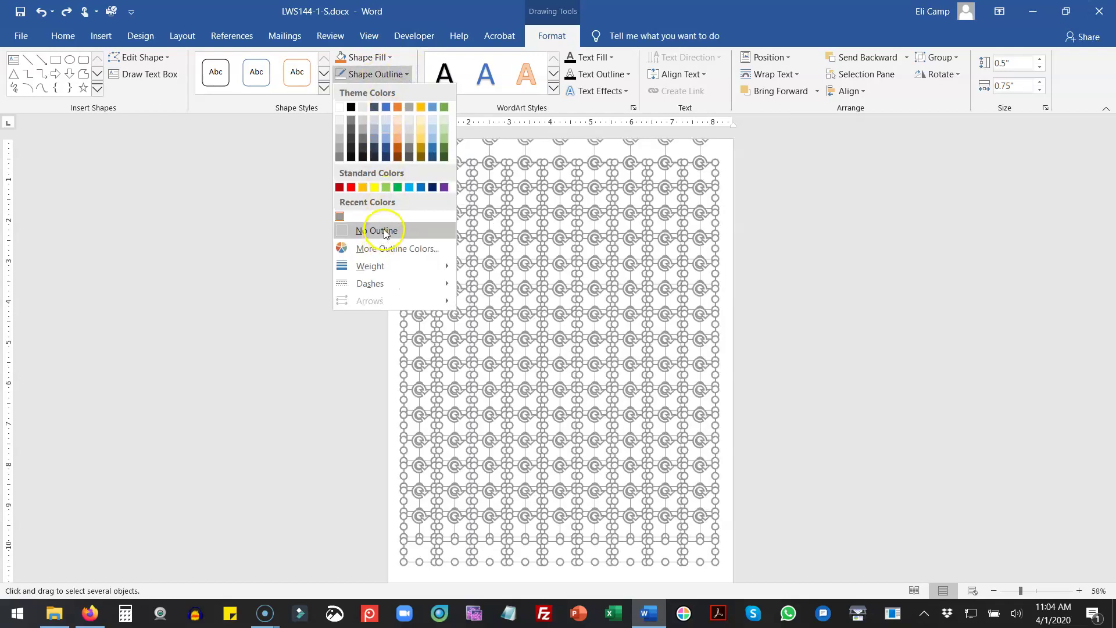
{"action": "left_click", "coordinate": [384, 231]}
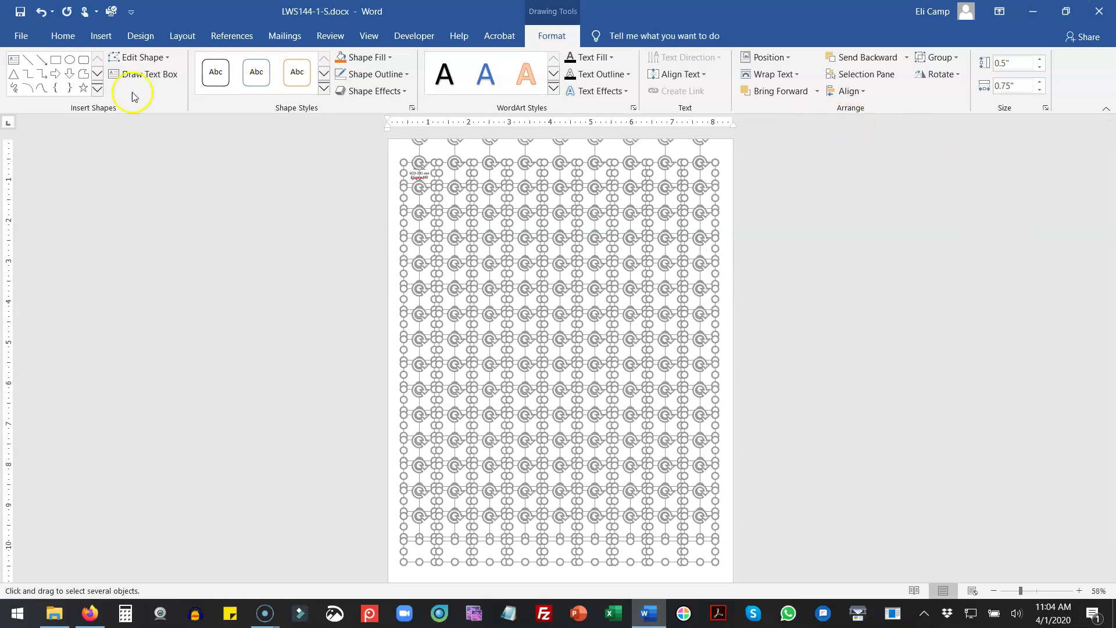
{"action": "left_click", "coordinate": [64, 37]}
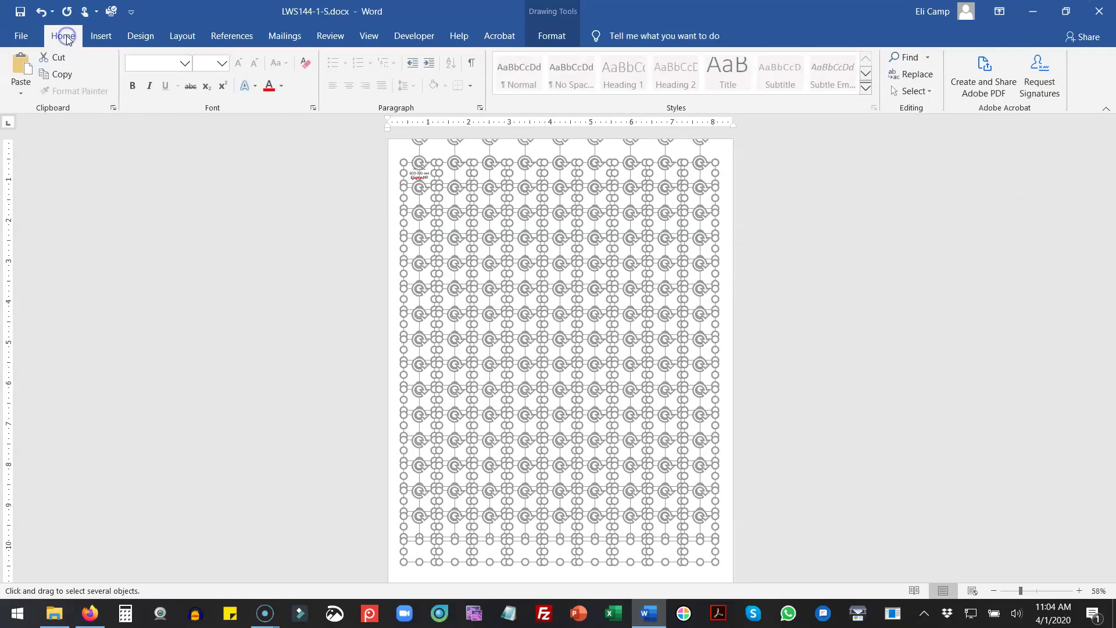
{"action": "left_click", "coordinate": [928, 92]}
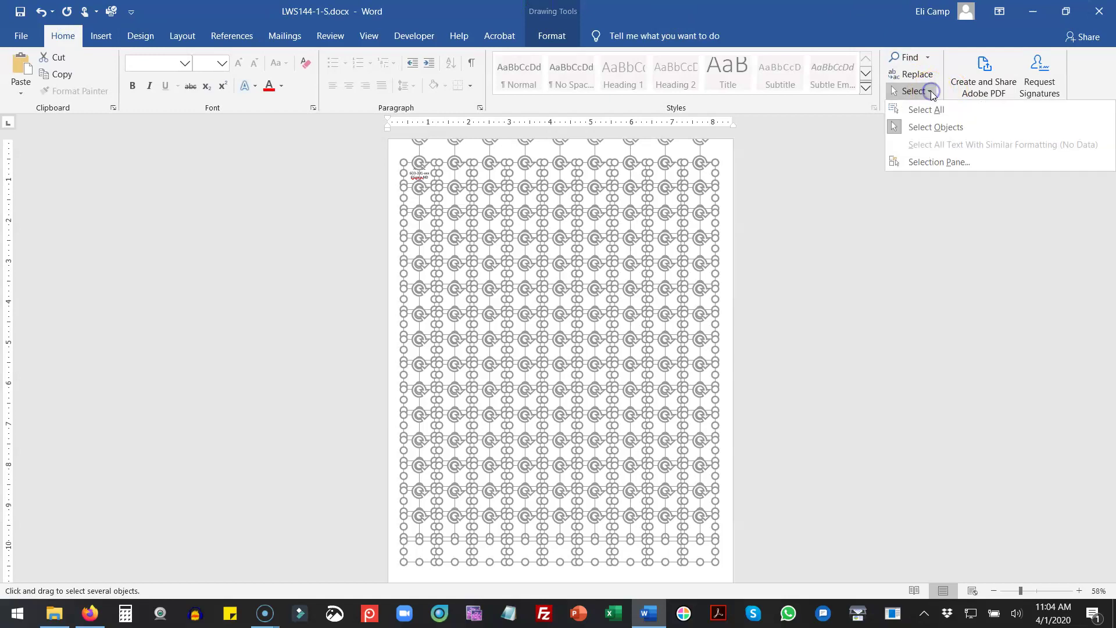
{"action": "left_click", "coordinate": [930, 109]}
{"action": "left_click", "coordinate": [860, 232]}
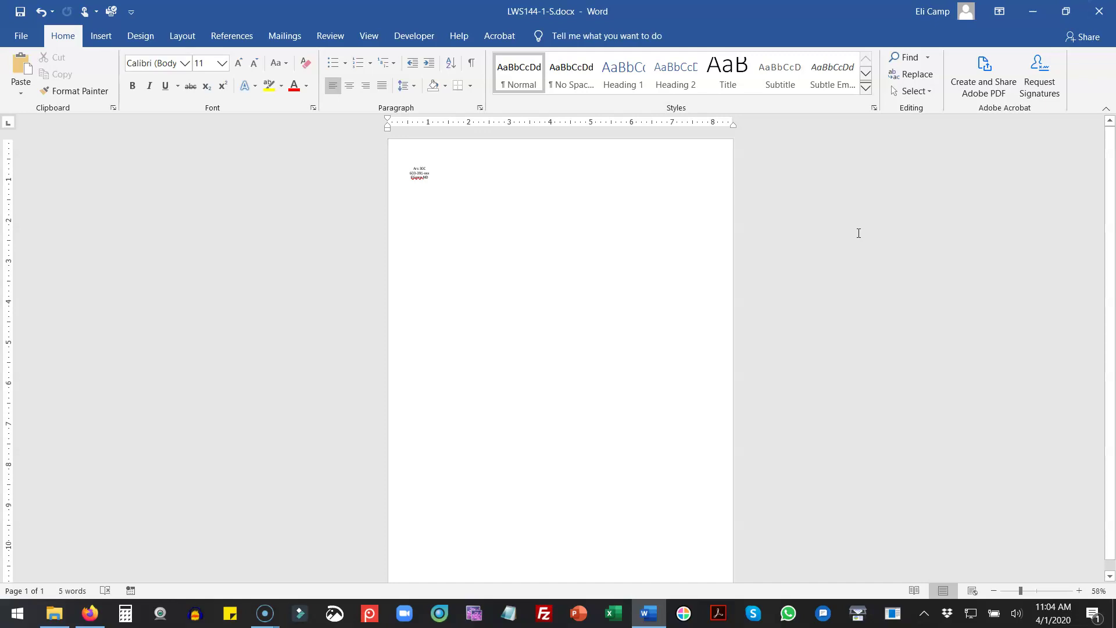
{"action": "key", "text": "ctrl+p"}
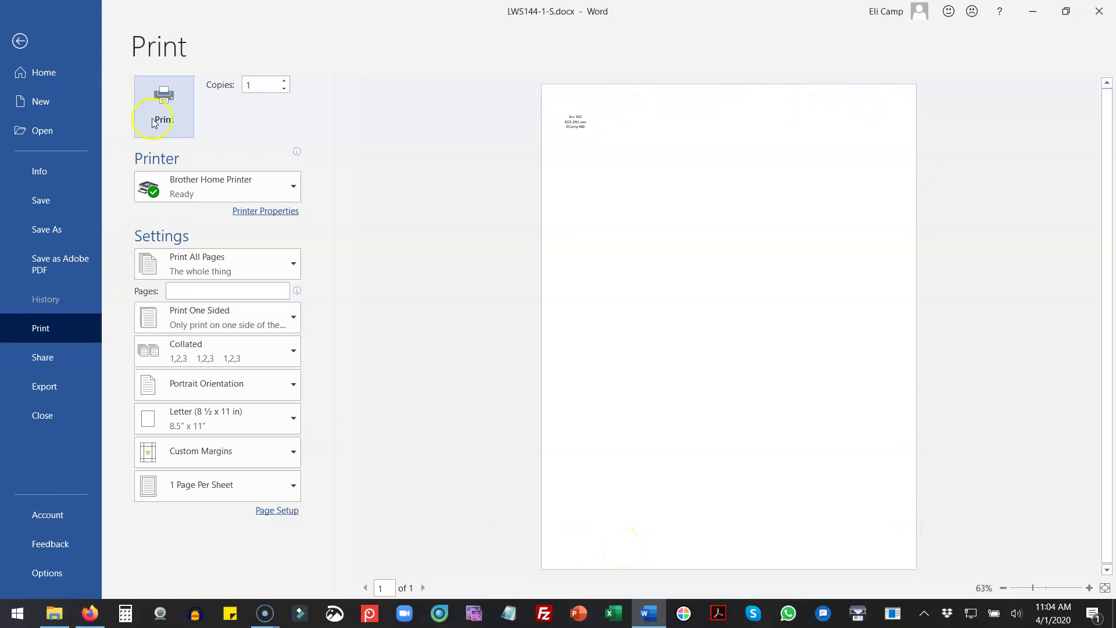
{"action": "left_click", "coordinate": [19, 42]}
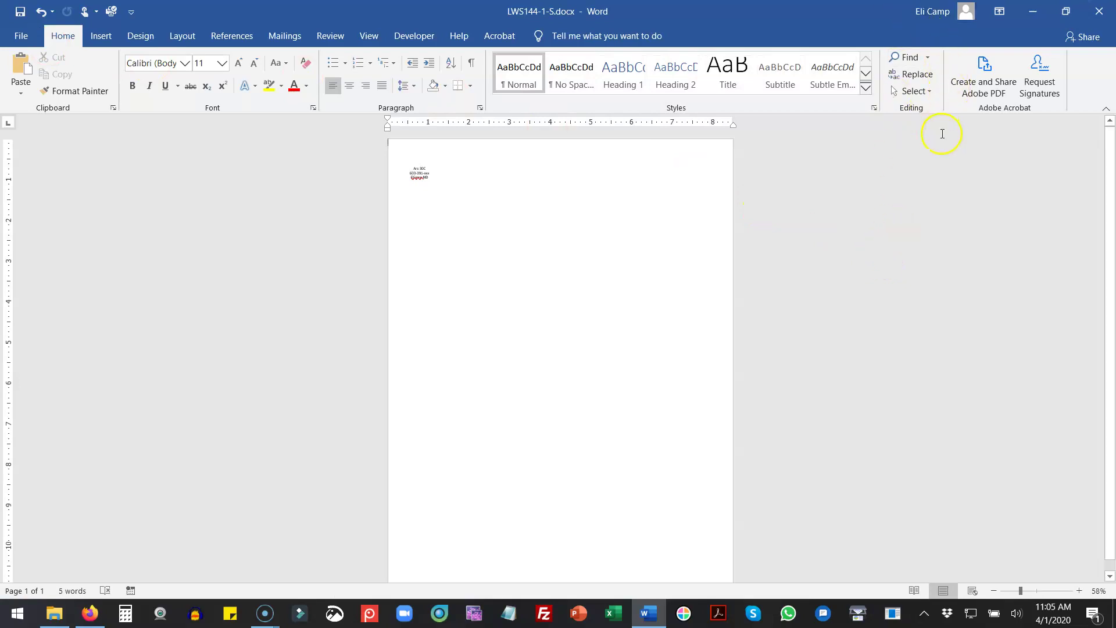
{"action": "scroll", "coordinate": [939, 174], "scroll_direction": "down", "scroll_amount": 1}
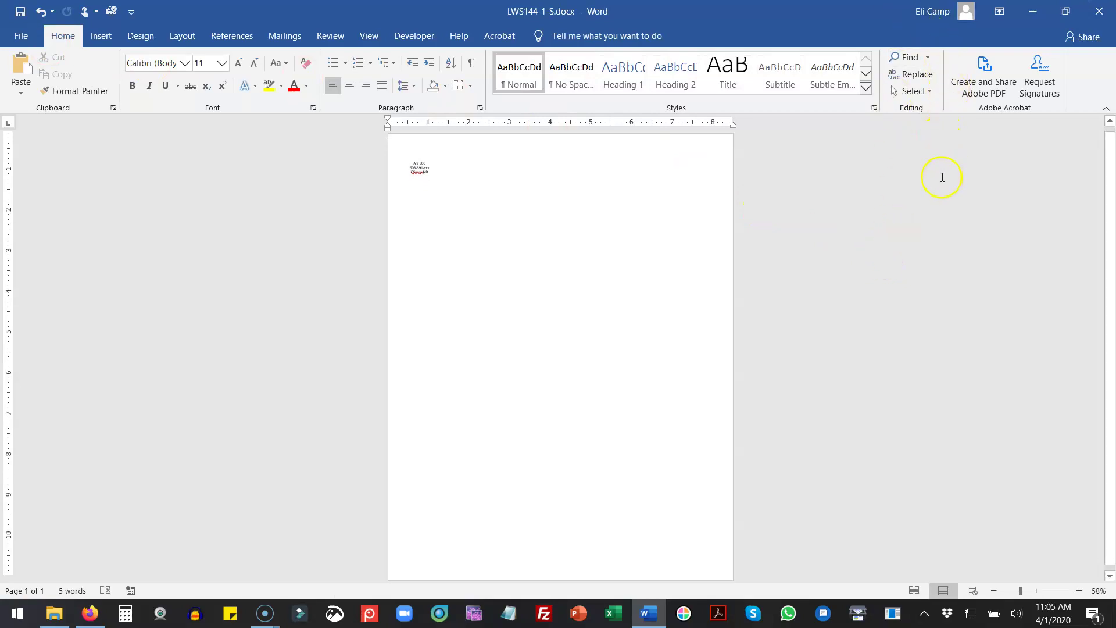
{"action": "left_click", "coordinate": [932, 95]}
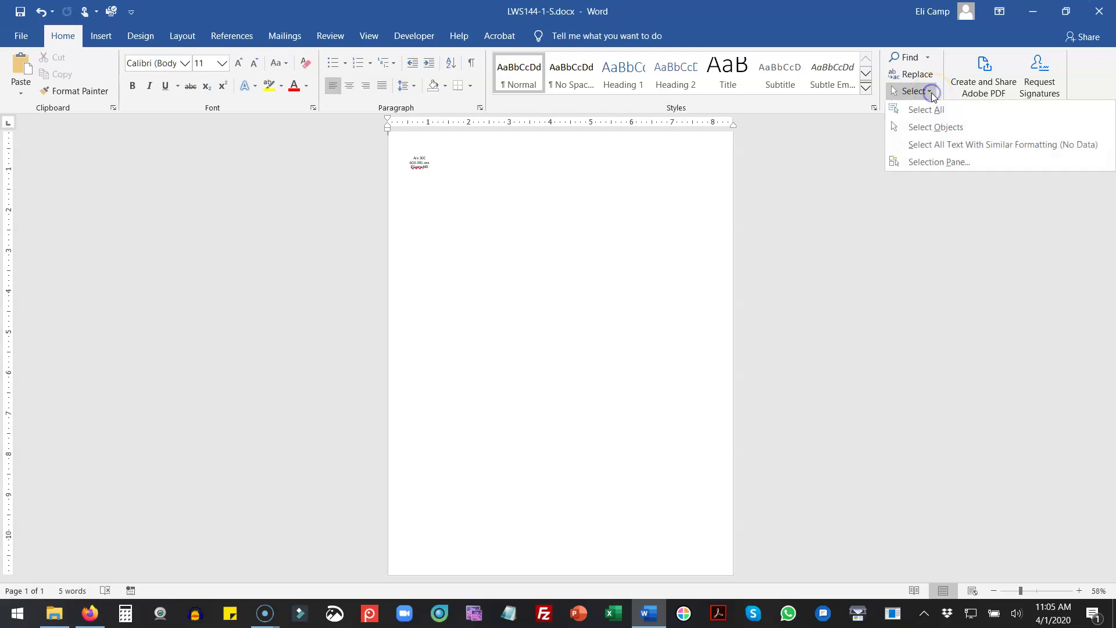
{"action": "left_click", "coordinate": [924, 254]}
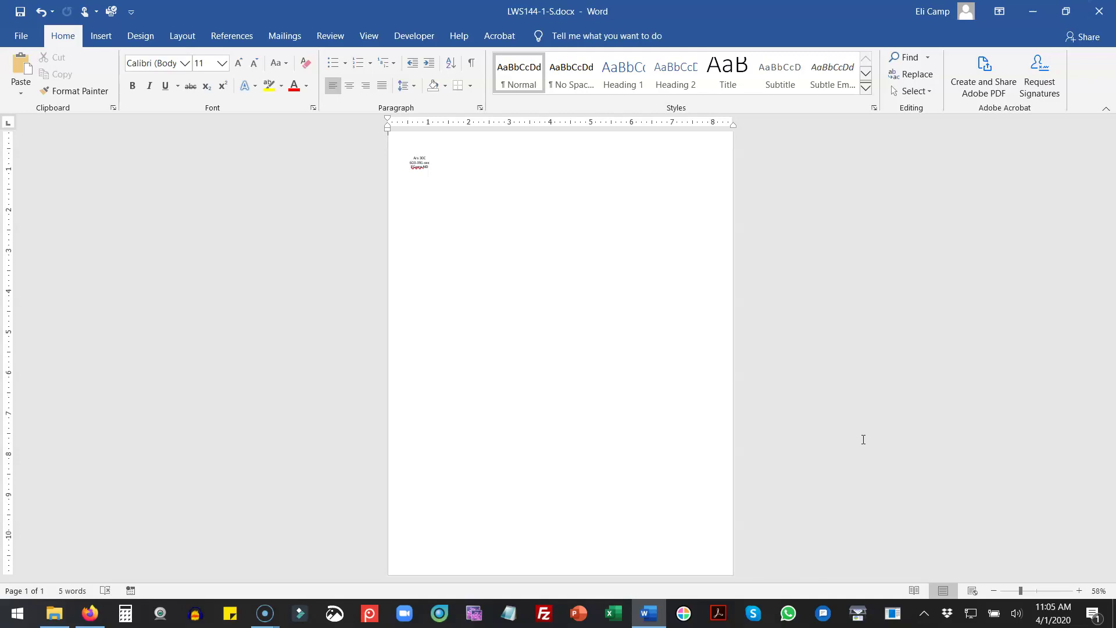
Select all the label shapes by dragging a Select Objects marquee over the page
{"action": "left_click", "coordinate": [928, 90]}
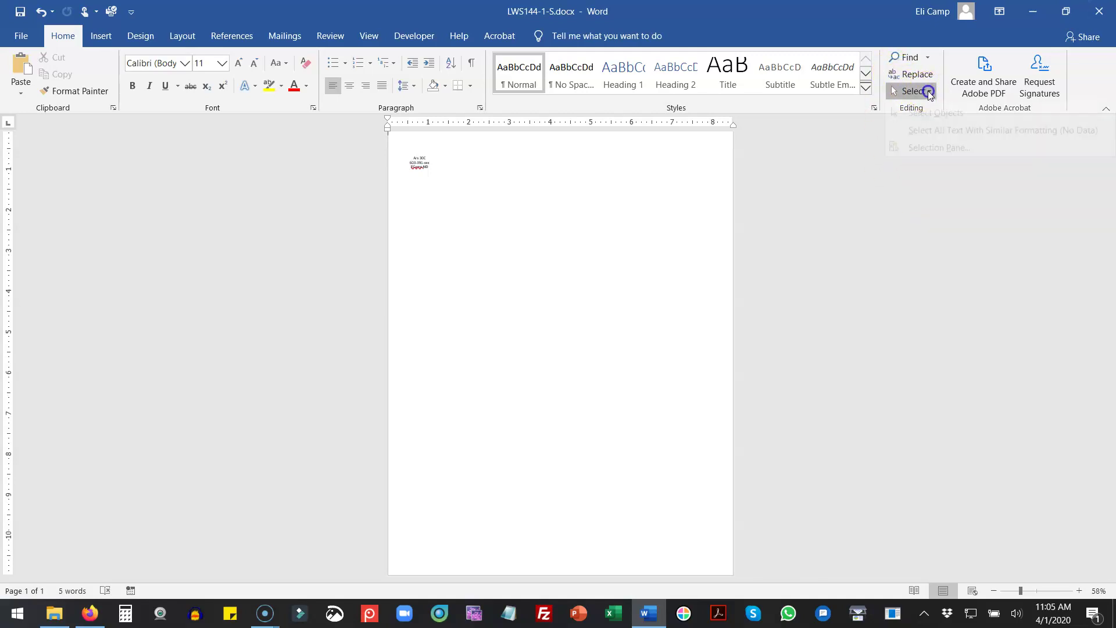
{"action": "left_click", "coordinate": [921, 130]}
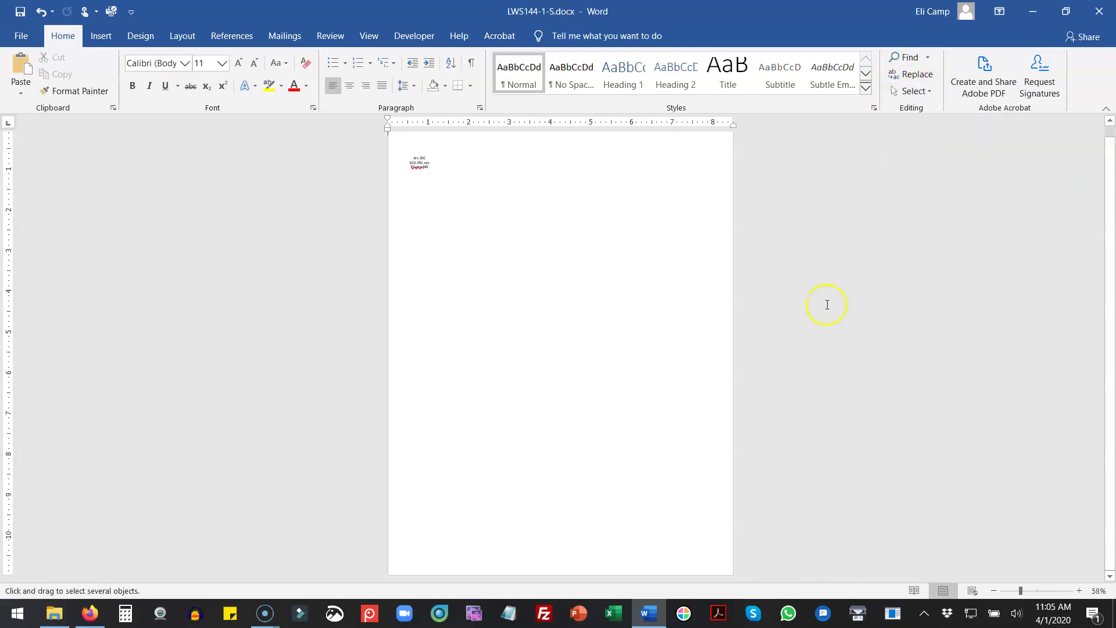
{"action": "mouse_move", "coordinate": [720, 565]}
{"action": "left_mouse_down"}
{"action": "mouse_move", "coordinate": [331, 134]}
{"action": "mouse_move", "coordinate": [384, 113]}
{"action": "mouse_move", "coordinate": [393, 143]}
{"action": "left_mouse_up"}
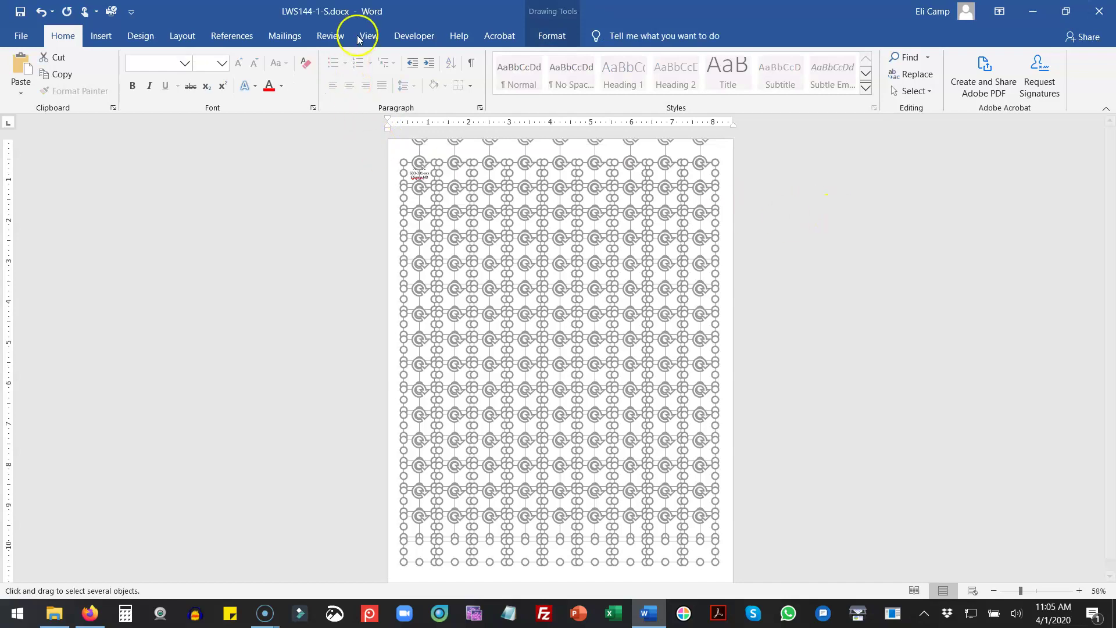
Set the shapes' outline to light grey via More Outline Colors
{"action": "left_click", "coordinate": [552, 34]}
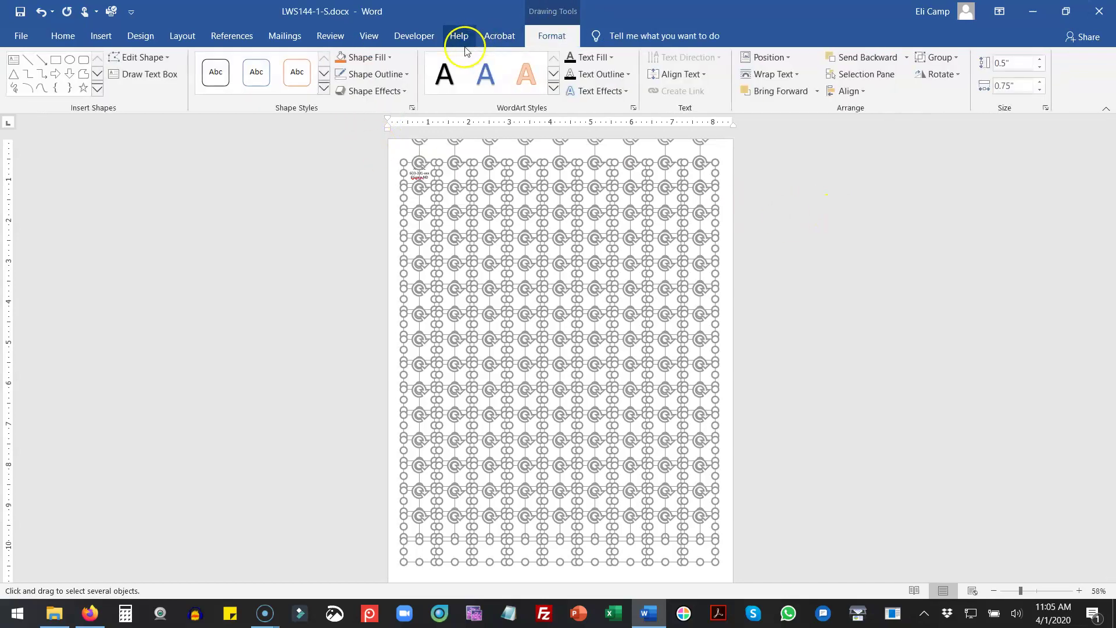
{"action": "left_click", "coordinate": [408, 74]}
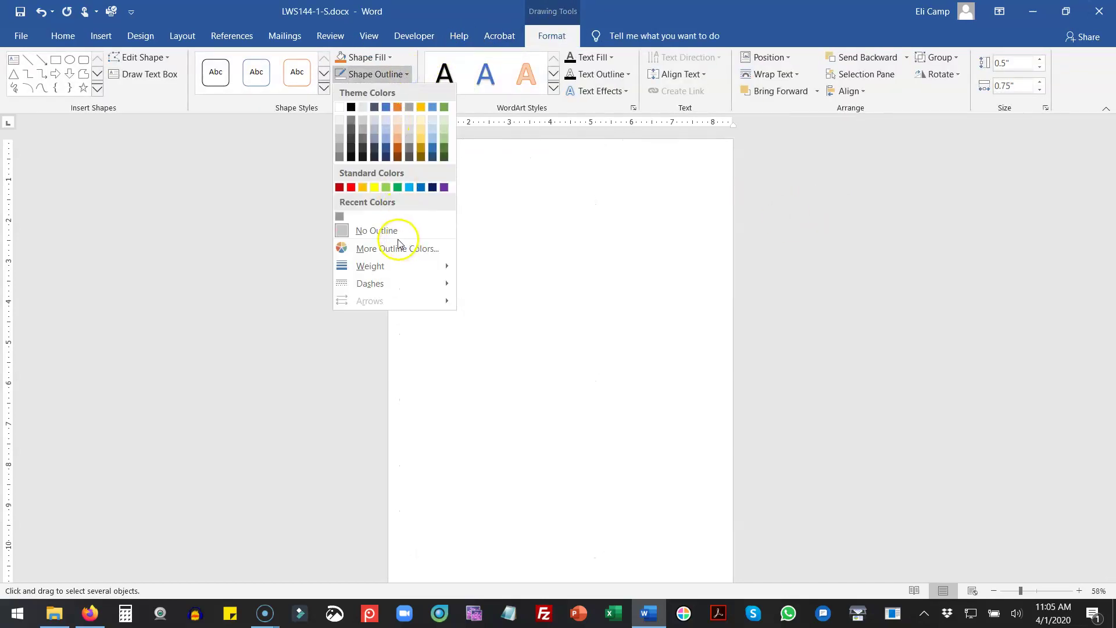
{"action": "left_click", "coordinate": [397, 249]}
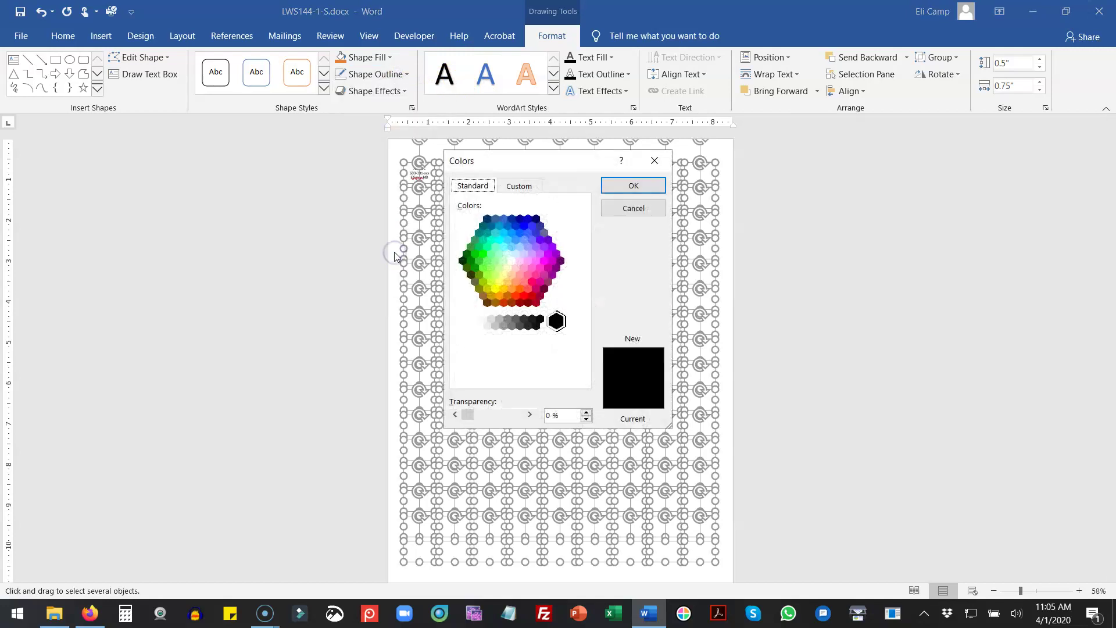
{"action": "left_click", "coordinate": [495, 325]}
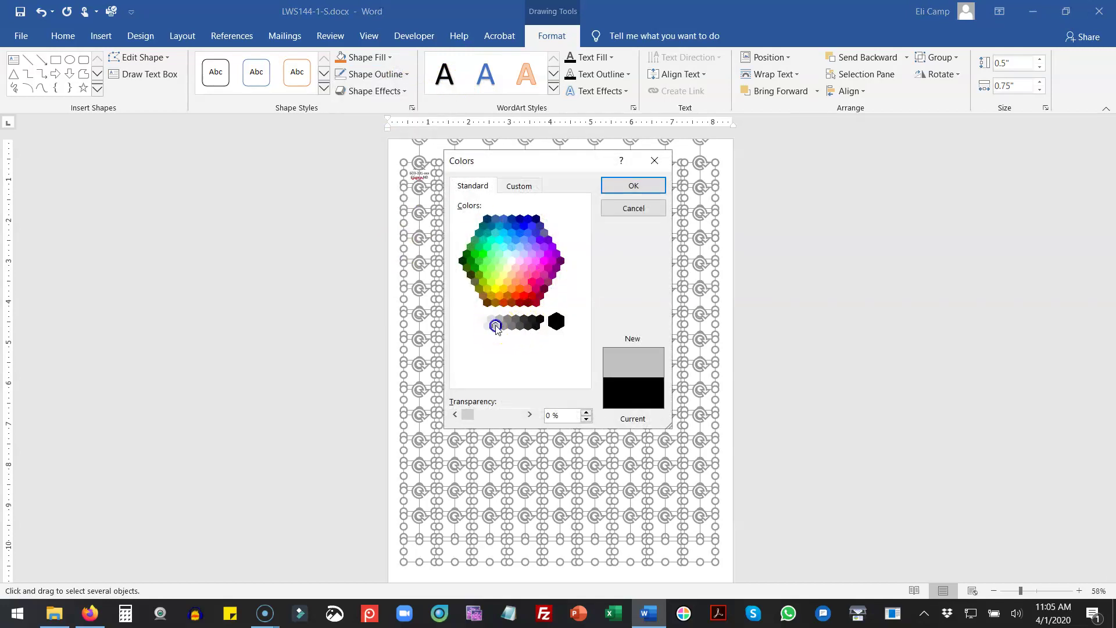
{"action": "left_click", "coordinate": [633, 185]}
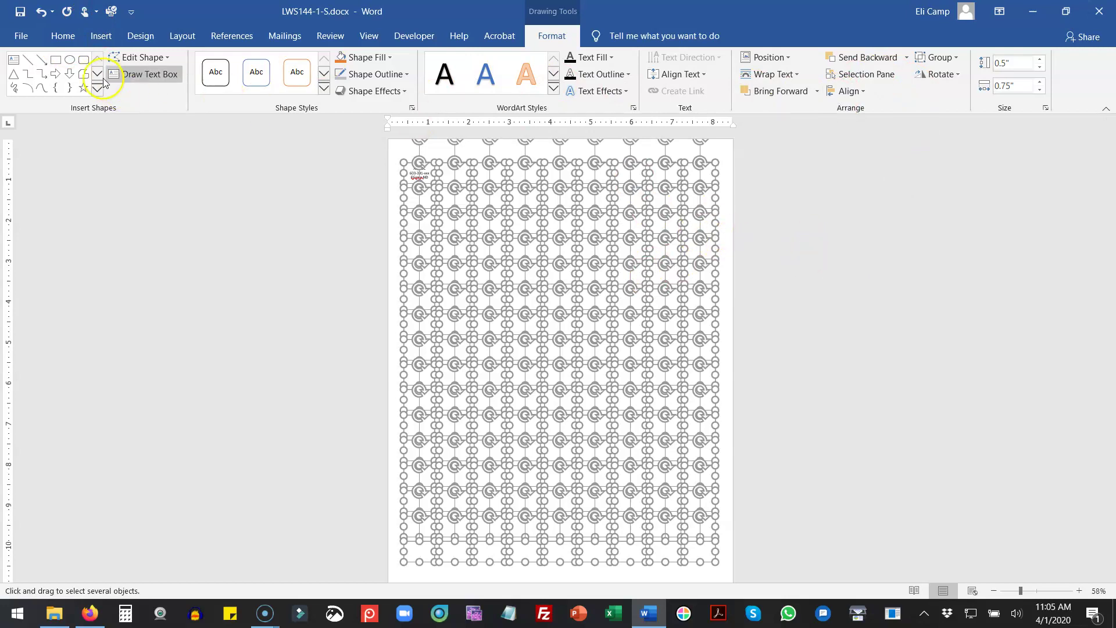
Select all, then deselect and scroll to view the light grey label outlines
{"action": "left_click", "coordinate": [63, 40]}
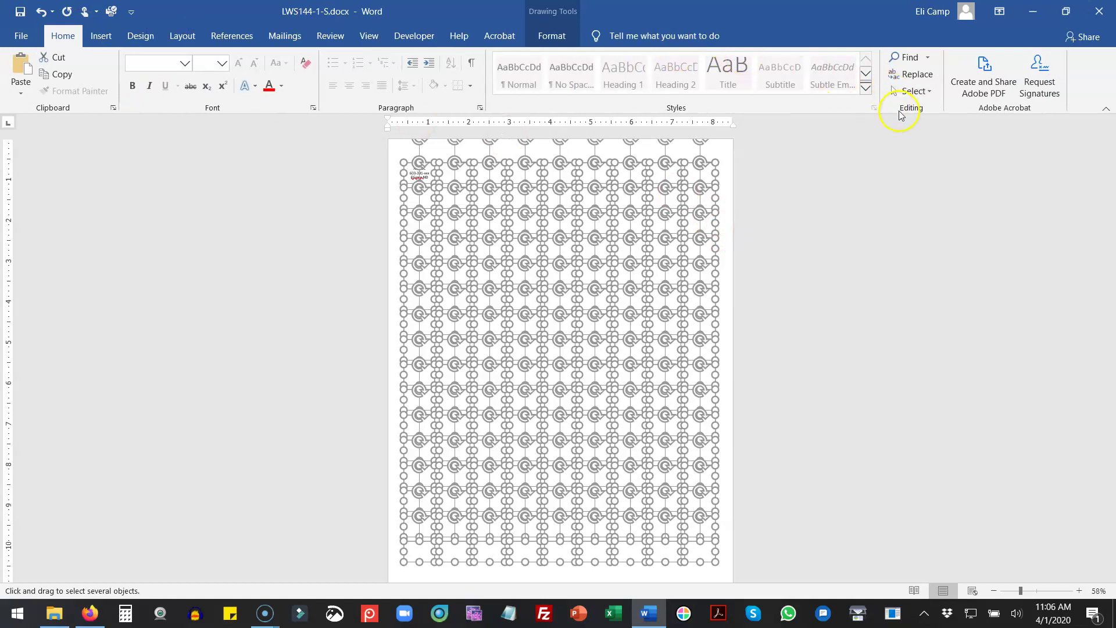
{"action": "left_click", "coordinate": [913, 91]}
{"action": "left_click", "coordinate": [926, 110]}
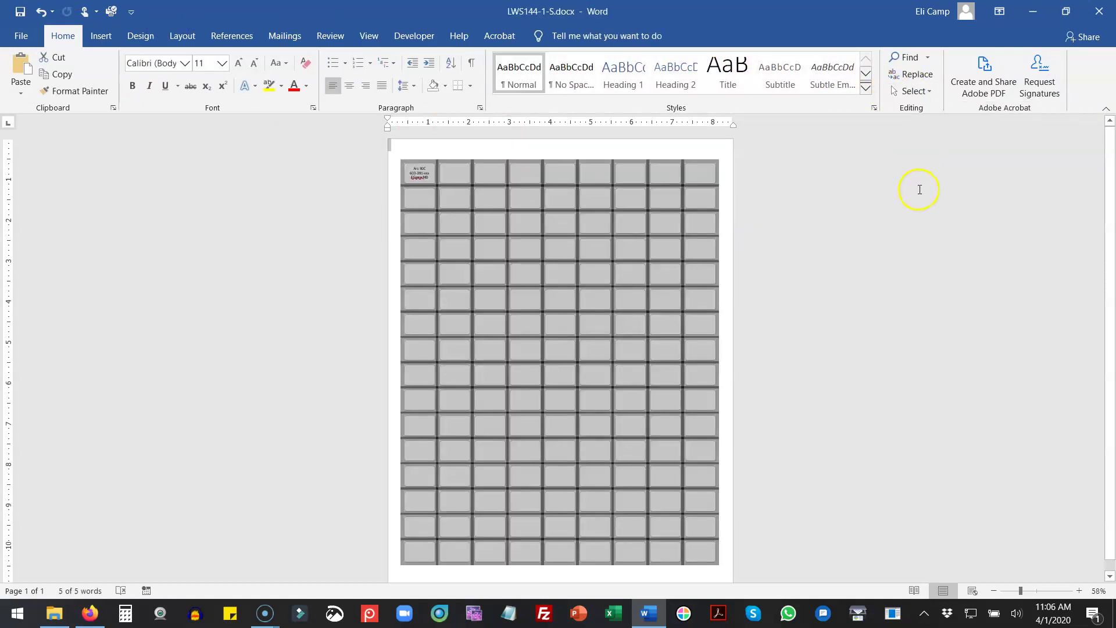
{"action": "left_click", "coordinate": [837, 299]}
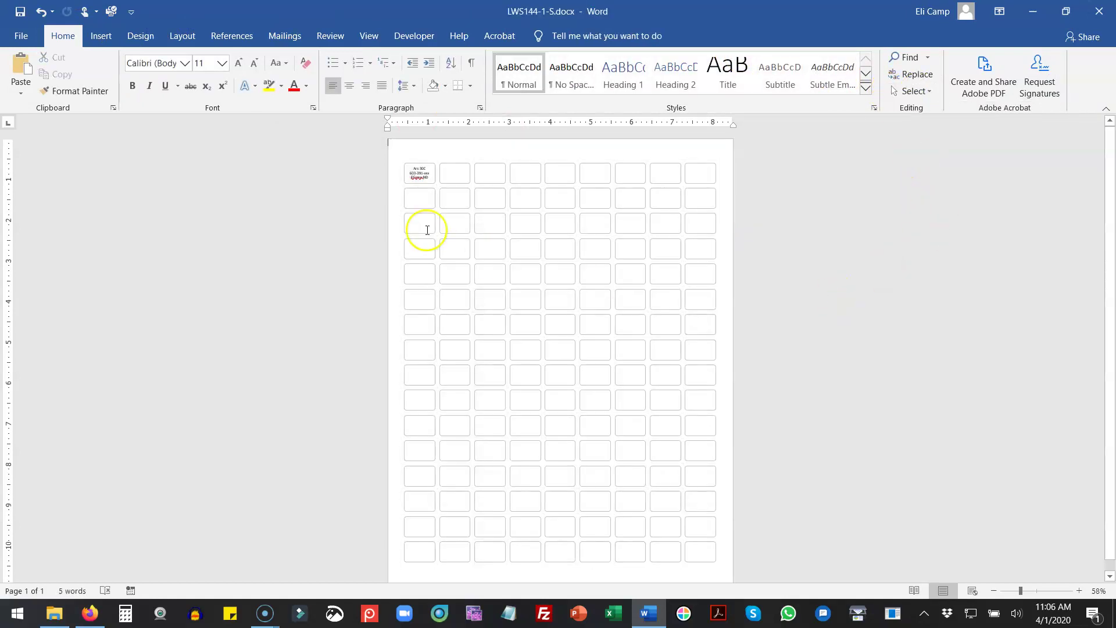
{"action": "scroll", "coordinate": [947, 419], "scroll_direction": "down", "scroll_amount": 1}
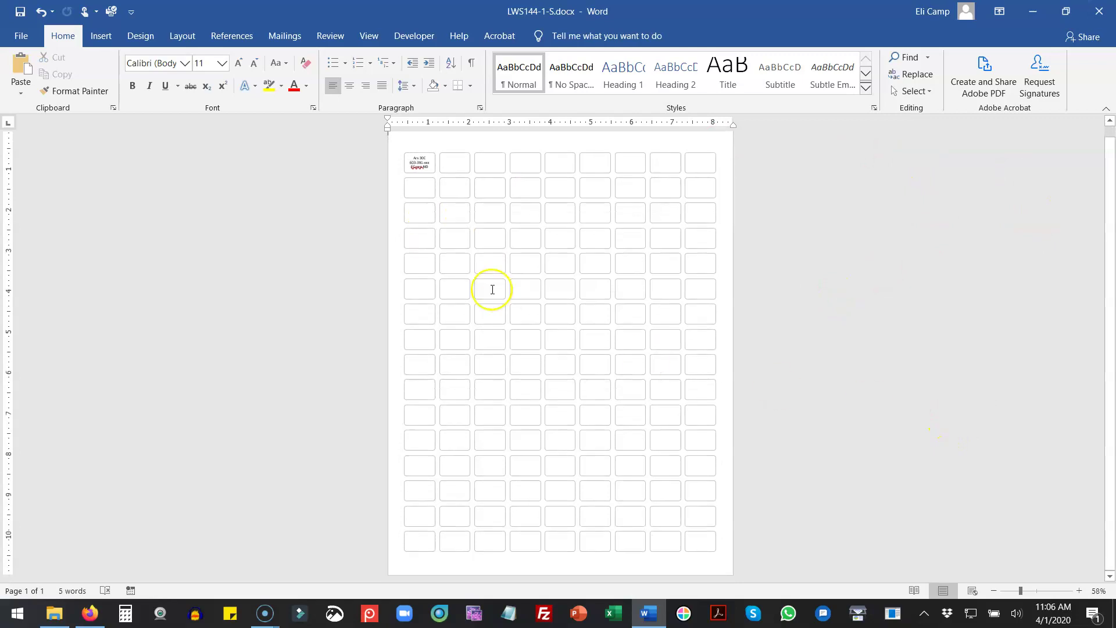